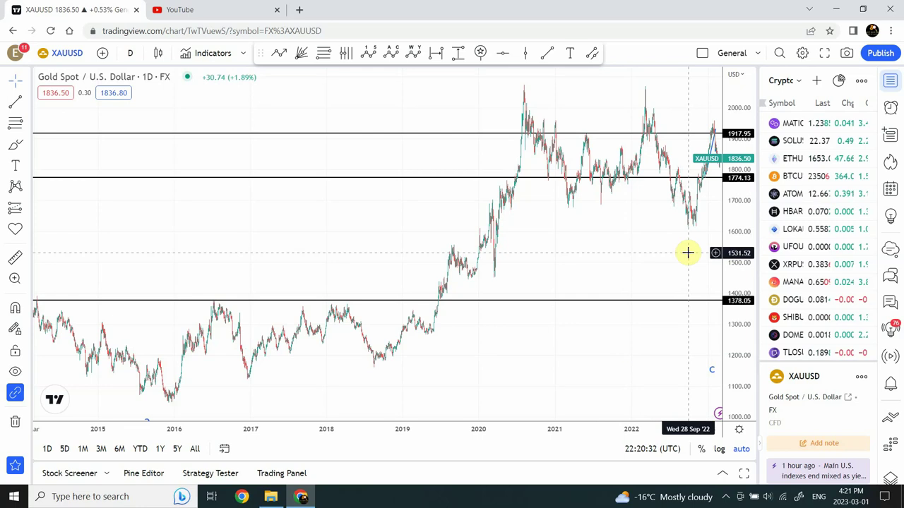
- Open the watchlist dropdown (currently Crypto) to show all saved watchlists
{"action": "left_click", "coordinate": [800, 83]}
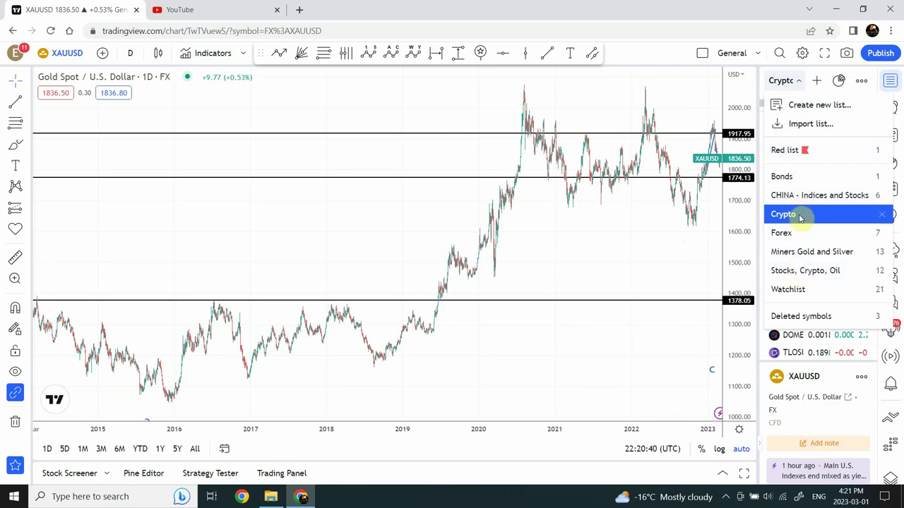
- Open OANDA XAUUSD from the Miners Gold and Silver watchlist and delete the 2022-peak fan
{"action": "left_click", "coordinate": [796, 255]}
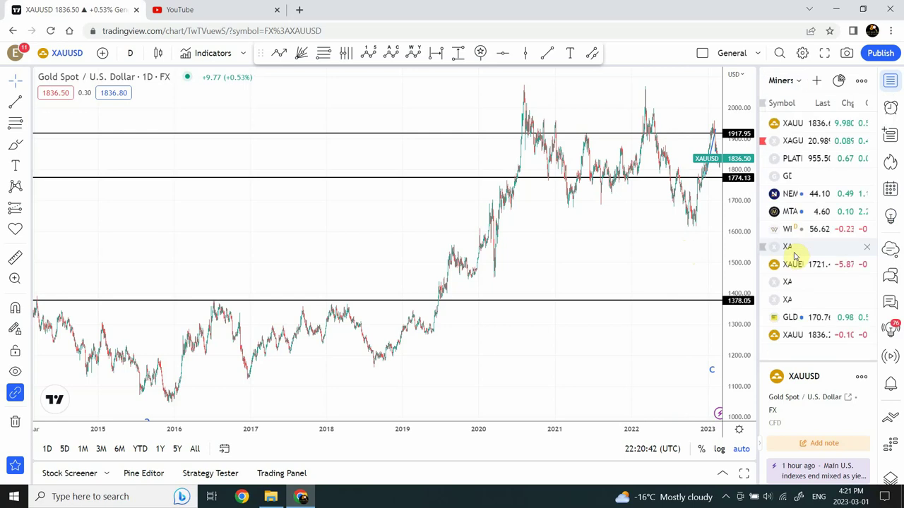
{"action": "left_click", "coordinate": [803, 124]}
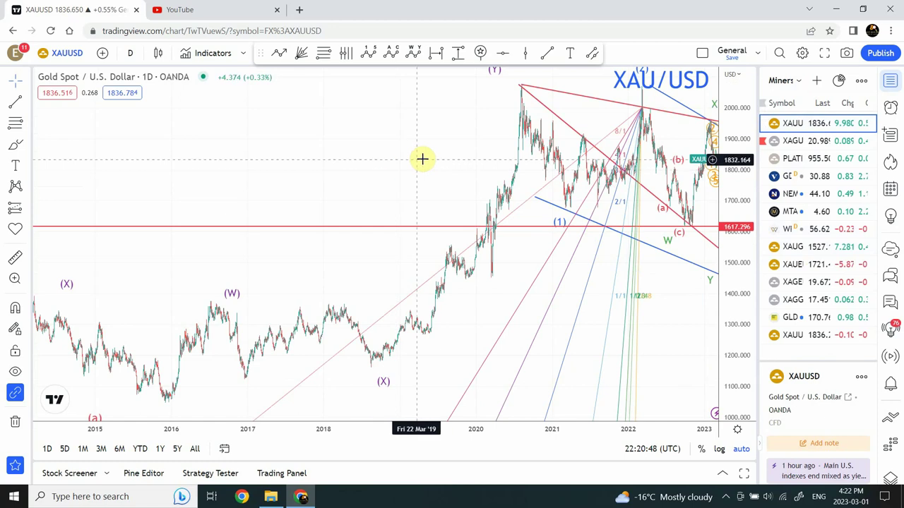
{"action": "left_click_drag", "start_coordinate": [421, 159], "coordinate": [218, 157]}
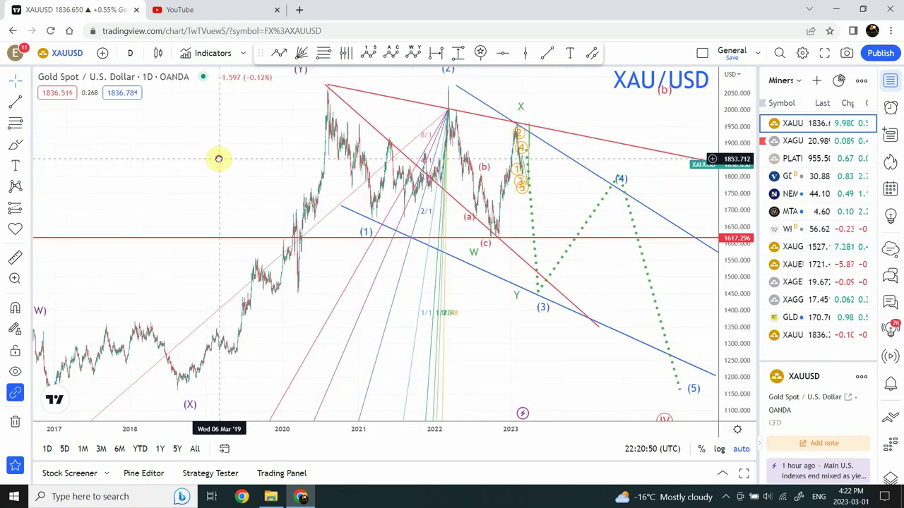
{"action": "left_click", "coordinate": [447, 113]}
{"action": "key", "text": "Delete"}
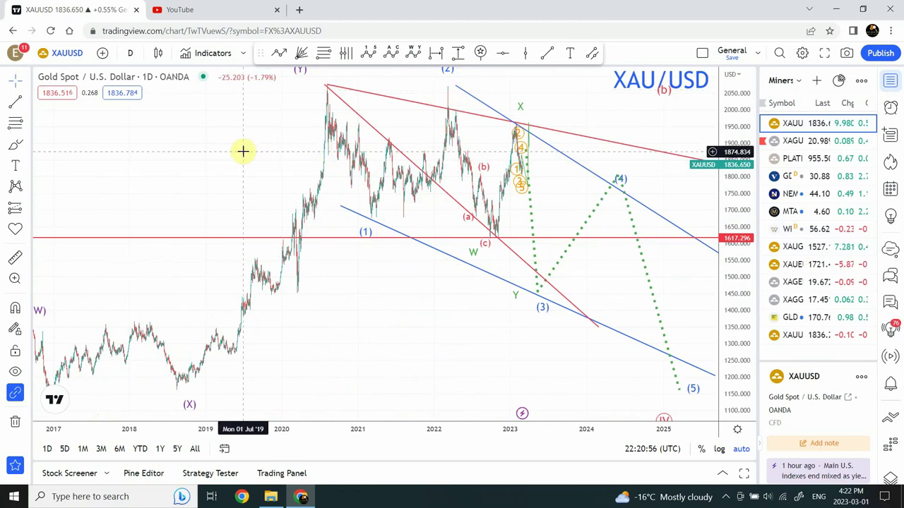
- Change the gold chart's timeframe to 15-minute bars
{"action": "left_click", "coordinate": [131, 56]}
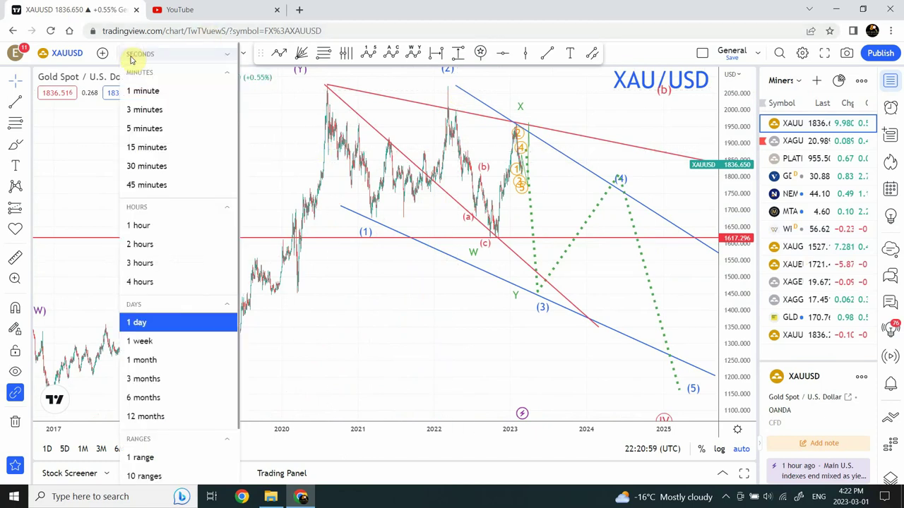
{"action": "left_click", "coordinate": [153, 148]}
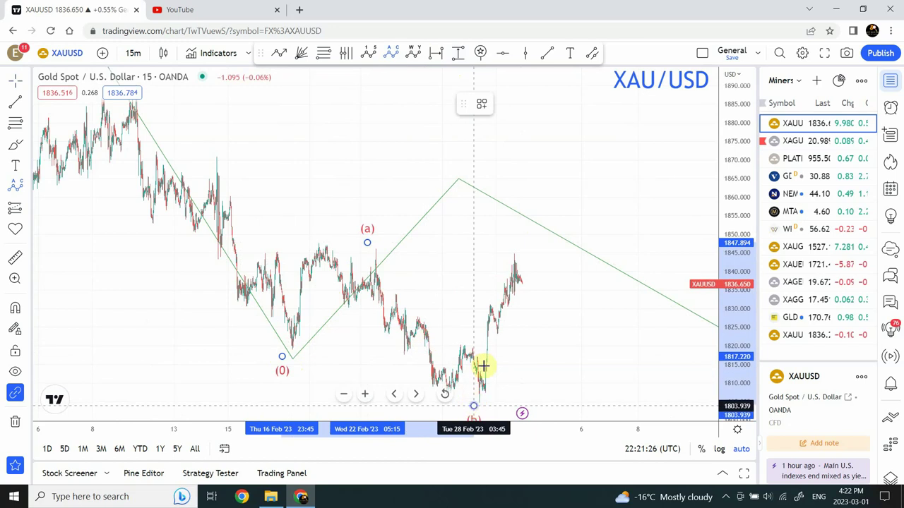
- Place the (c) point to complete the correction, then zoom and pan to review it
{"action": "left_click", "coordinate": [562, 139]}
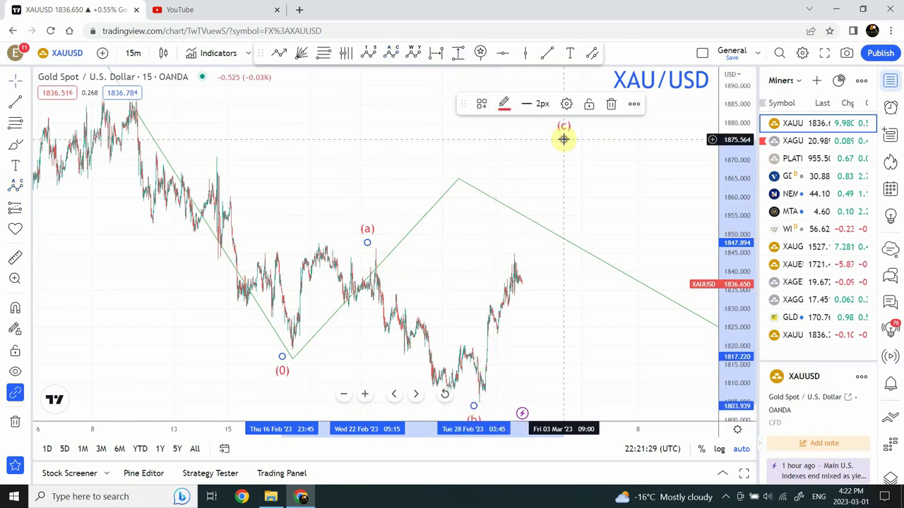
{"action": "left_click", "coordinate": [611, 185]}
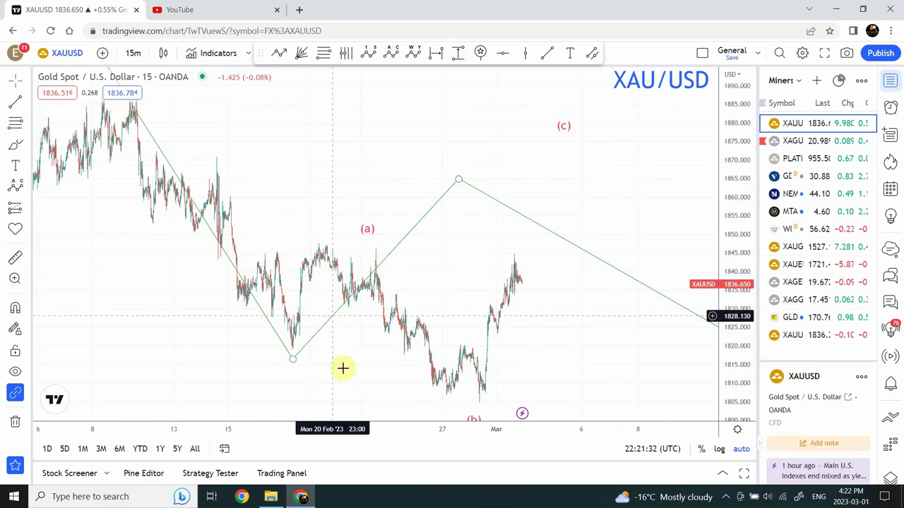
{"action": "left_click", "coordinate": [367, 393]}
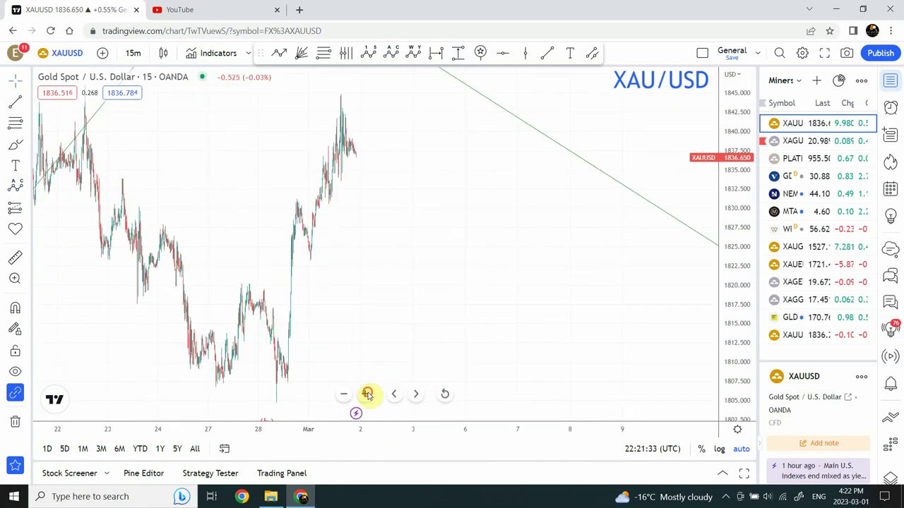
{"action": "left_click_drag", "start_coordinate": [323, 222], "coordinate": [730, 219]}
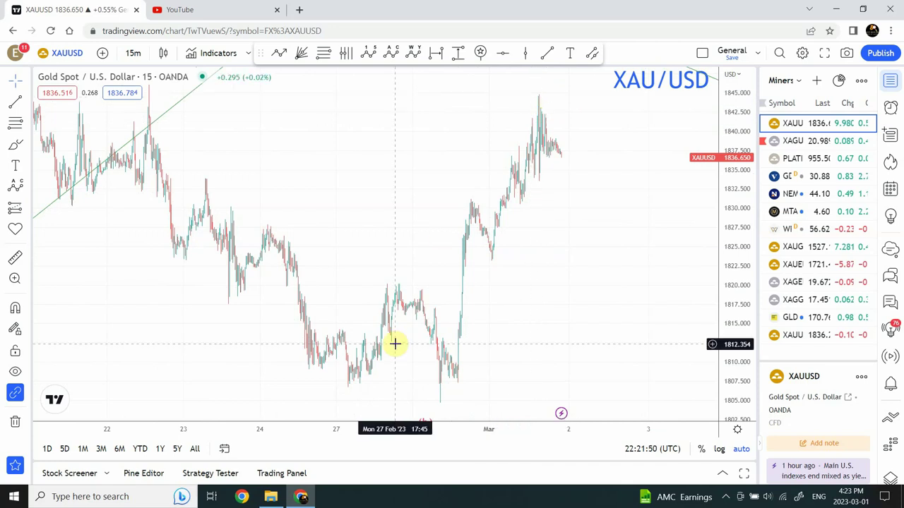
{"action": "left_click", "coordinate": [340, 397]}
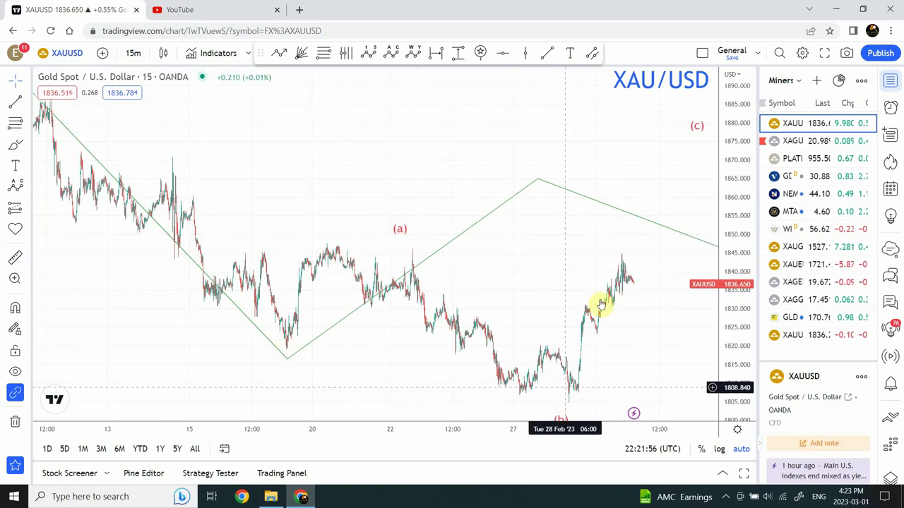
{"action": "left_click_drag", "start_coordinate": [476, 162], "coordinate": [411, 212]}
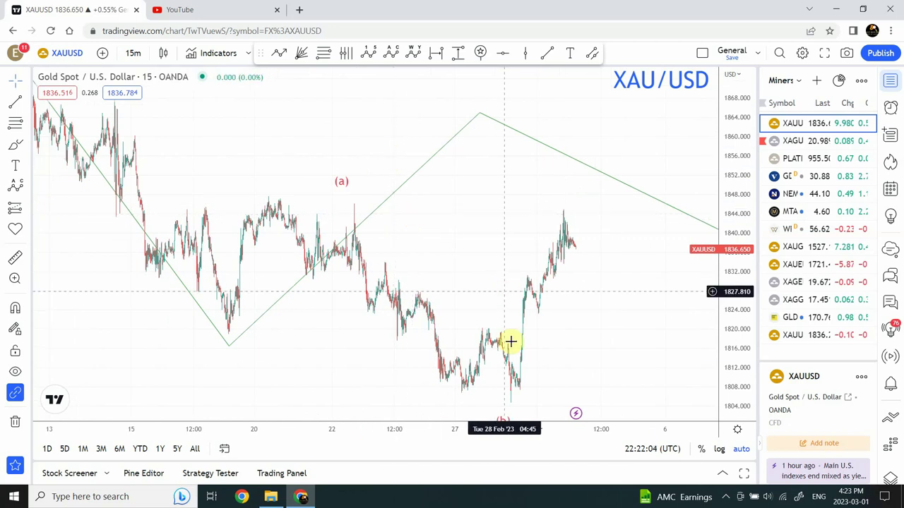
- Draw an Elliott impulse wave 1–5 from the late-February low, adjusting wave 5 to about 1868
{"action": "left_click", "coordinate": [367, 53]}
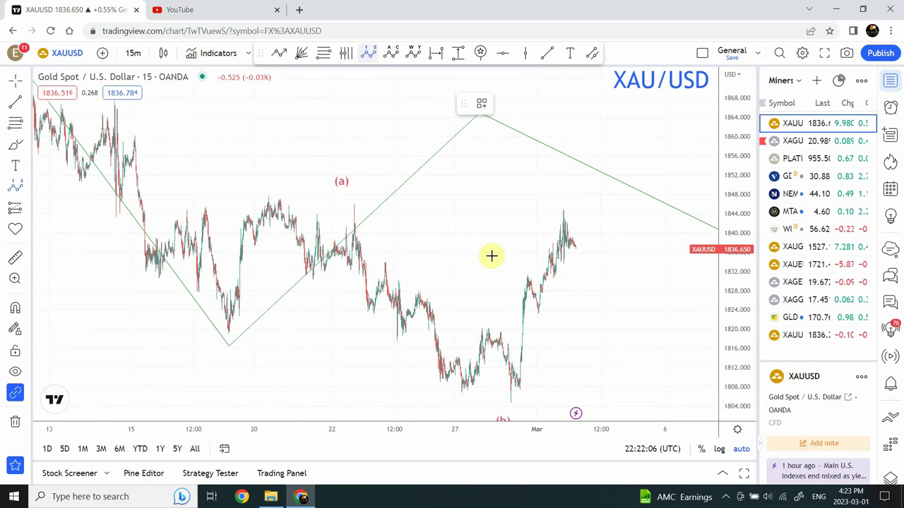
{"action": "left_click", "coordinate": [518, 405]}
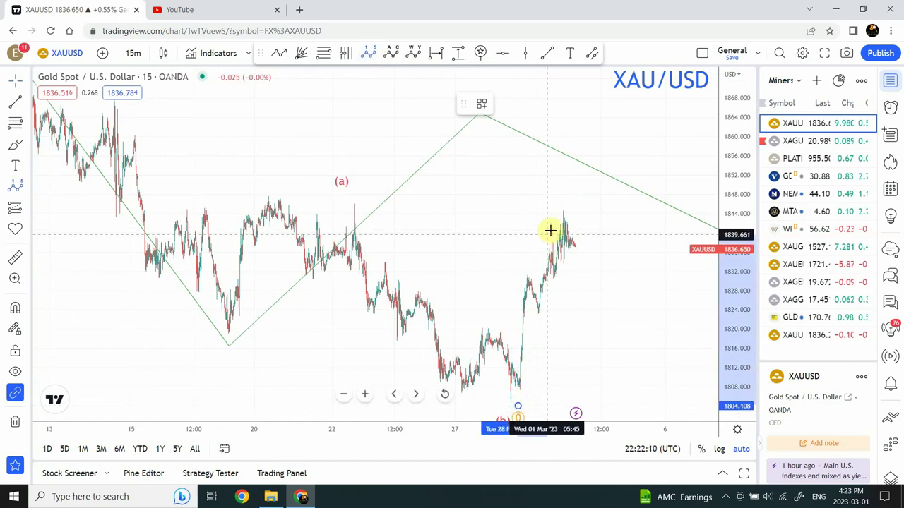
{"action": "left_click", "coordinate": [550, 230]}
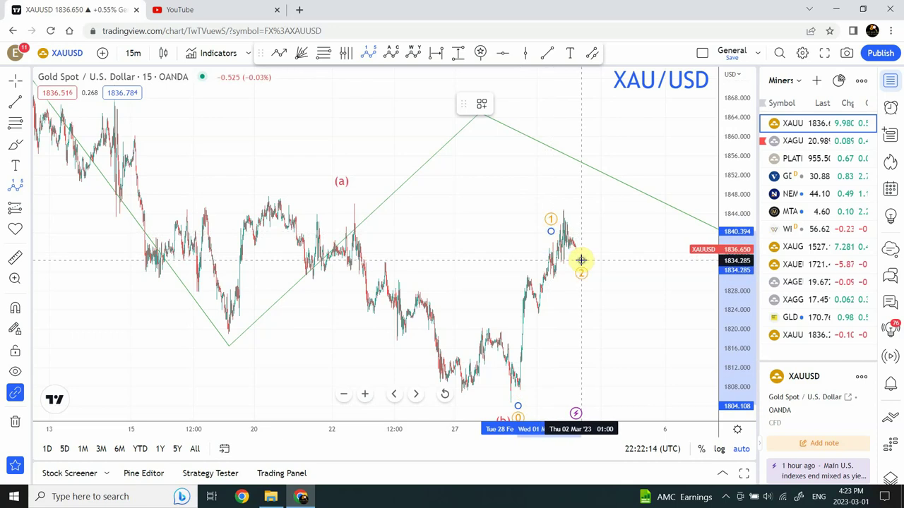
{"action": "left_click", "coordinate": [580, 260]}
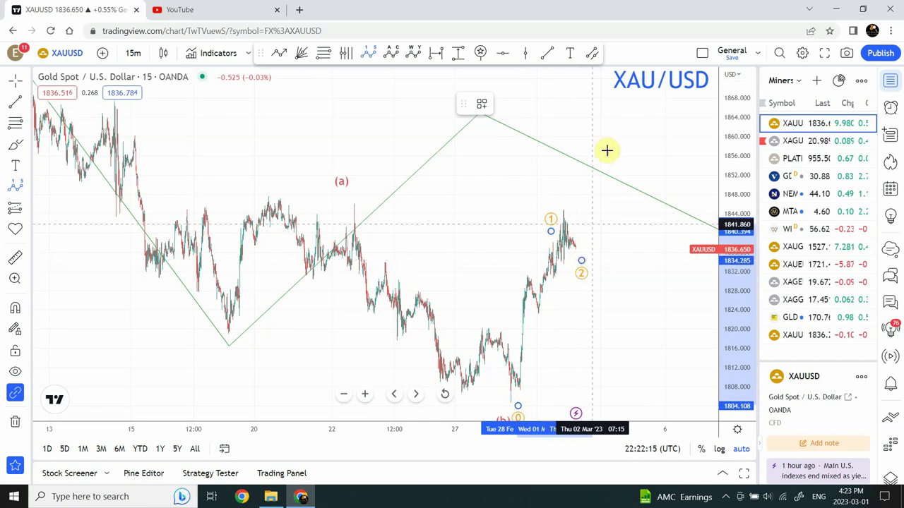
{"action": "left_click", "coordinate": [598, 117]}
{"action": "left_click", "coordinate": [631, 153]}
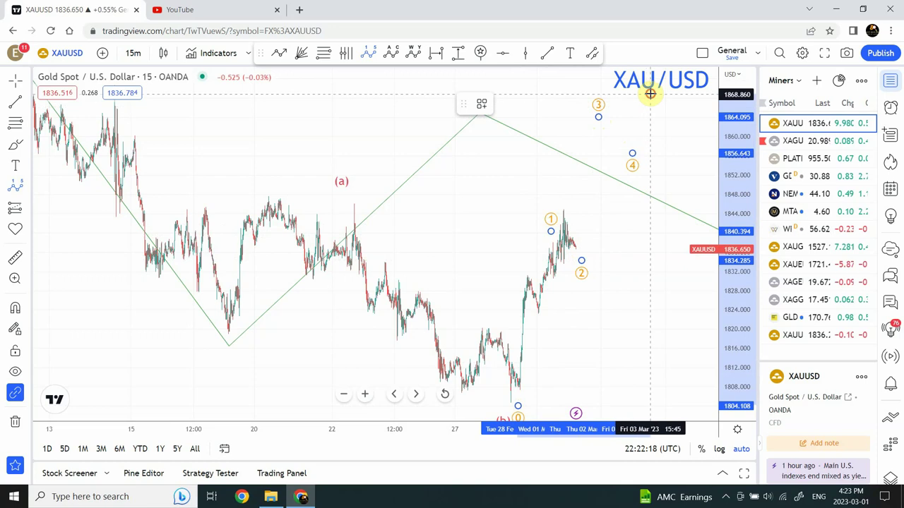
{"action": "left_click", "coordinate": [649, 93]}
{"action": "left_click", "coordinate": [537, 259]}
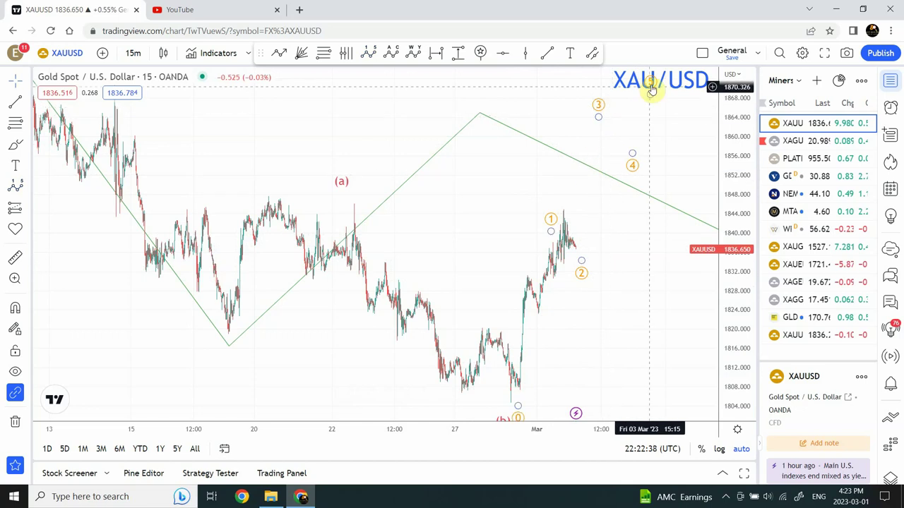
{"action": "mouse_move", "coordinate": [650, 97]}
{"action": "left_mouse_down"}
{"action": "mouse_move", "coordinate": [648, 106]}
{"action": "mouse_move", "coordinate": [598, 122]}
{"action": "left_mouse_up"}
{"action": "left_click", "coordinate": [647, 129]}
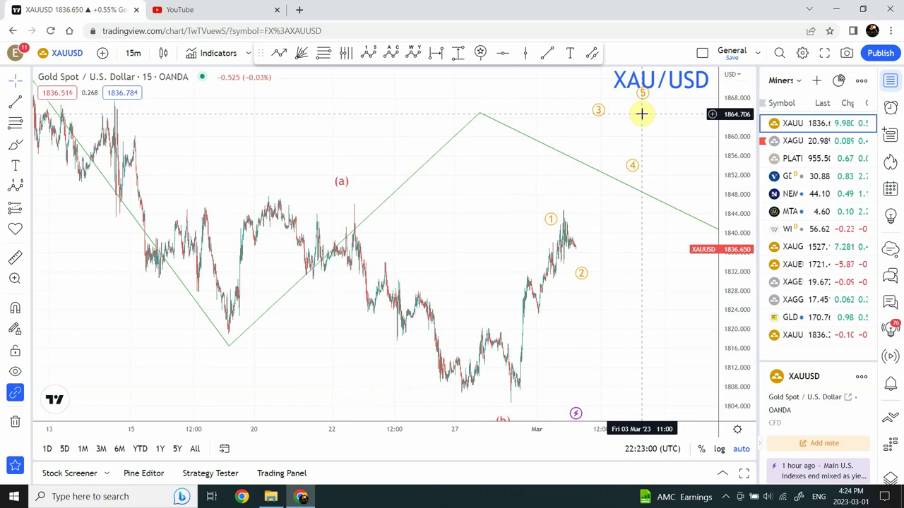
- Switch to the silver XAGUSD chart and zoom in on its recent days
{"action": "left_click", "coordinate": [786, 138]}
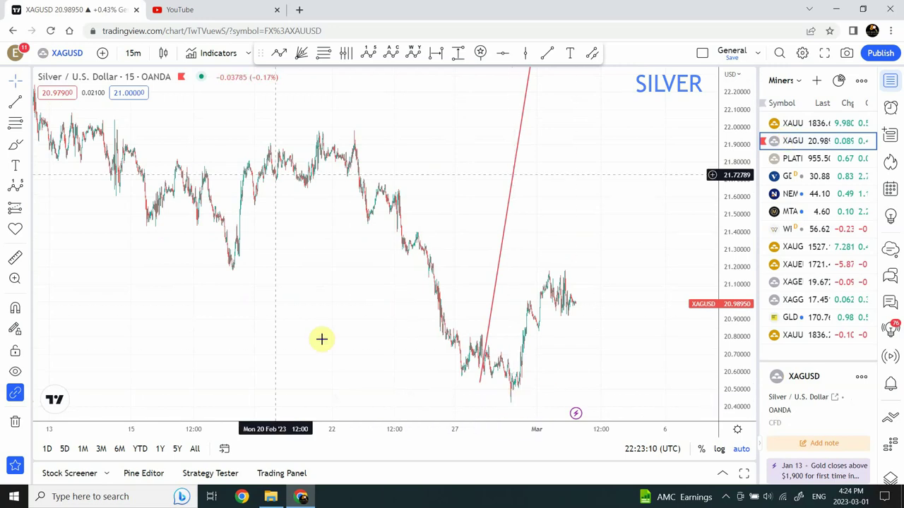
{"action": "left_click", "coordinate": [365, 395]}
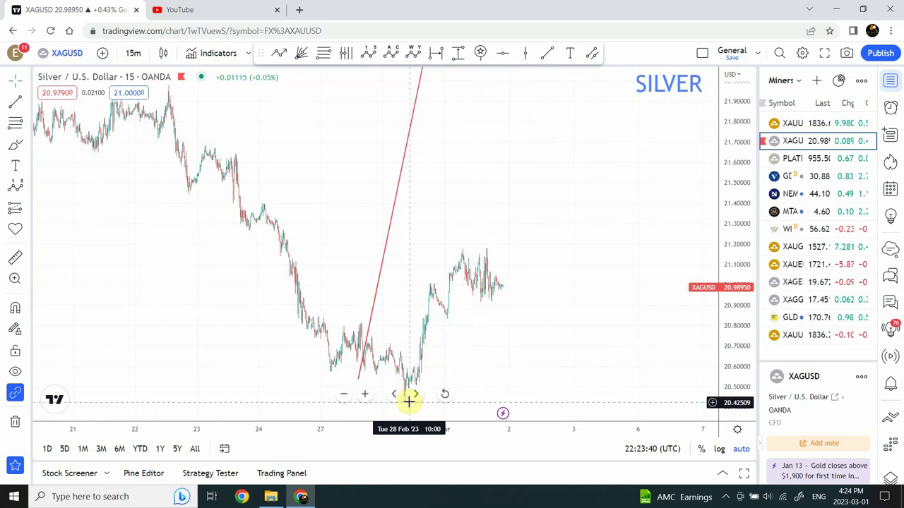
- Draw an Elliott impulse wave 1–5 on silver from the late-February low, moving wave 1 onto the recent high
{"action": "left_click", "coordinate": [368, 56]}
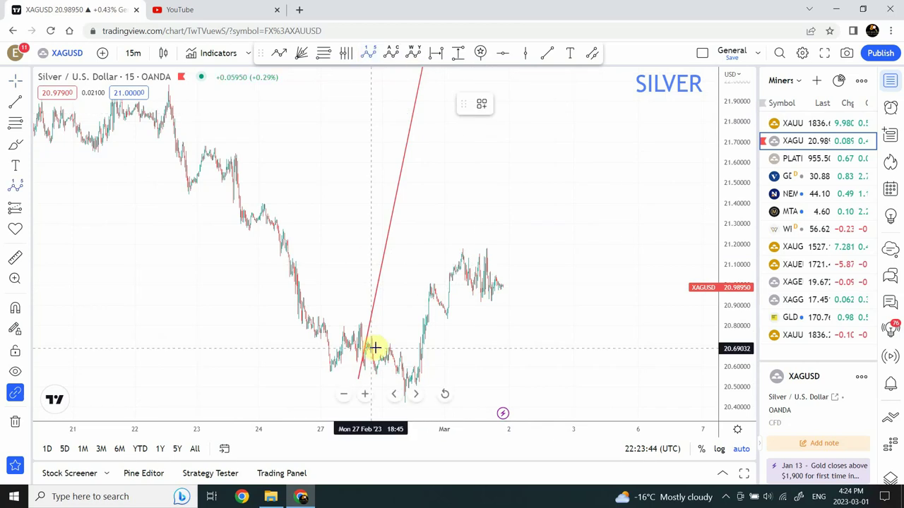
{"action": "left_click", "coordinate": [399, 411]}
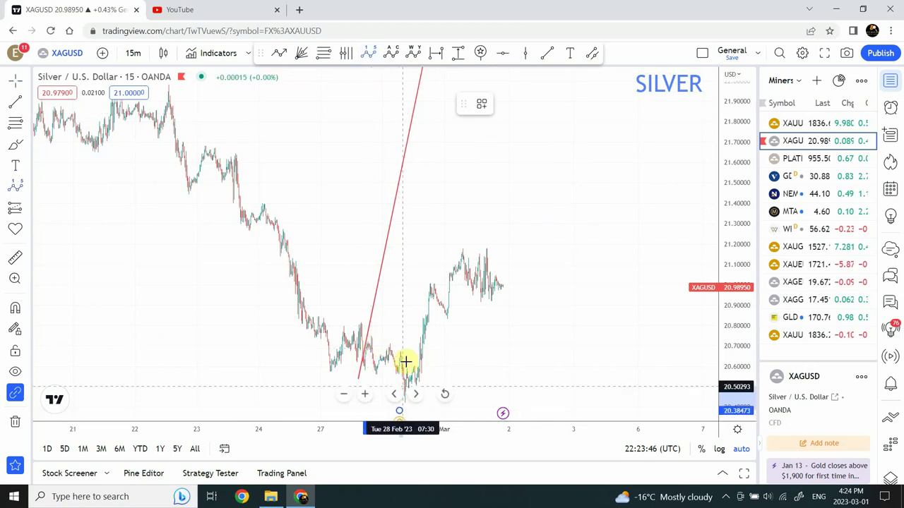
{"action": "left_click", "coordinate": [407, 356]}
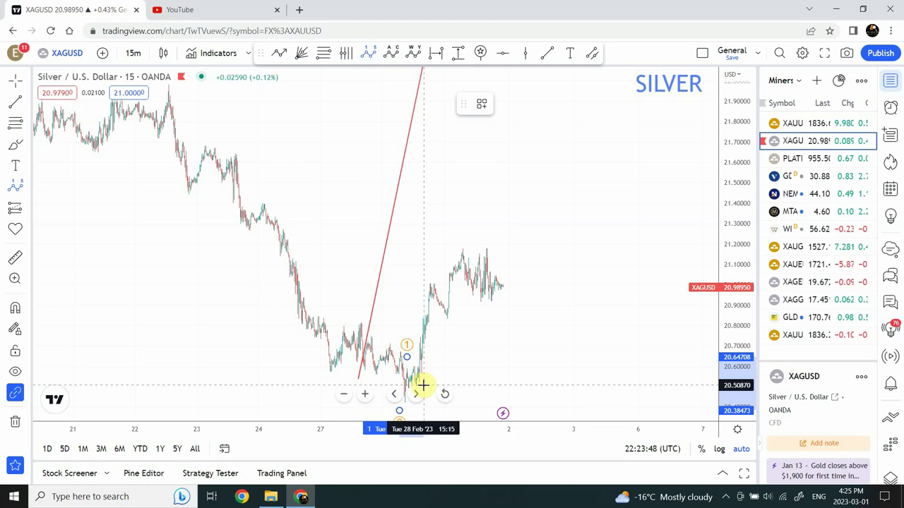
{"action": "left_click", "coordinate": [507, 299]}
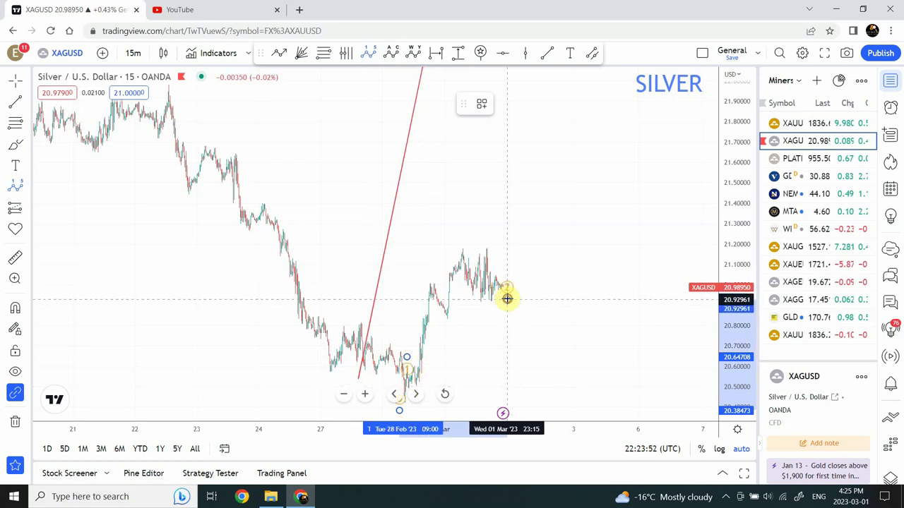
{"action": "left_click", "coordinate": [533, 142]}
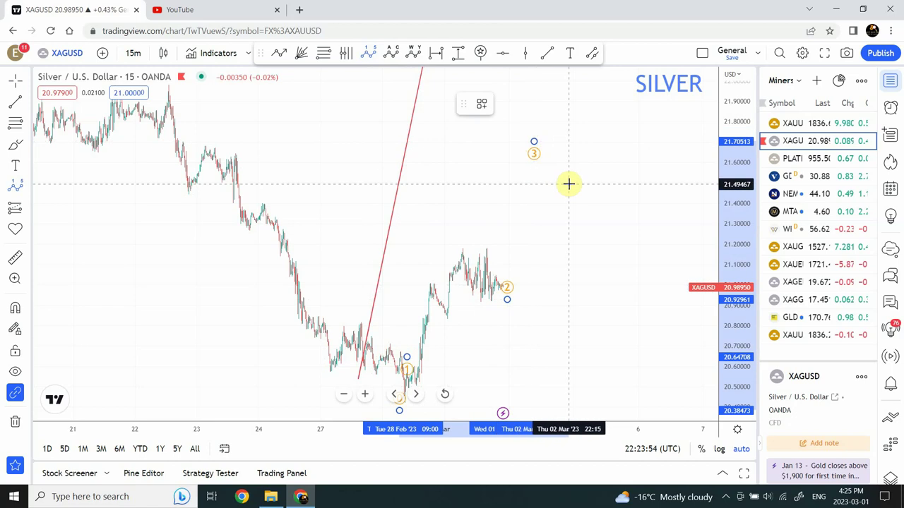
{"action": "left_click", "coordinate": [568, 185]}
{"action": "left_click", "coordinate": [591, 107]}
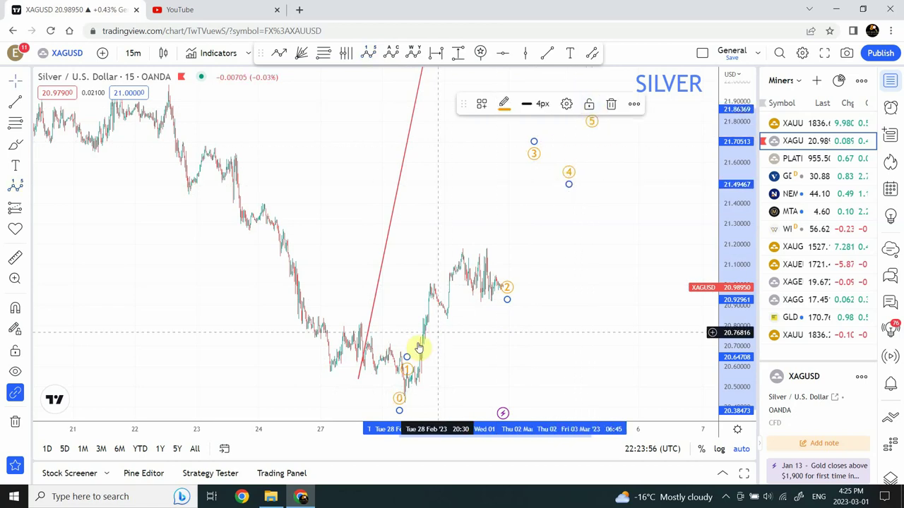
{"action": "left_click_drag", "start_coordinate": [405, 358], "coordinate": [455, 253]}
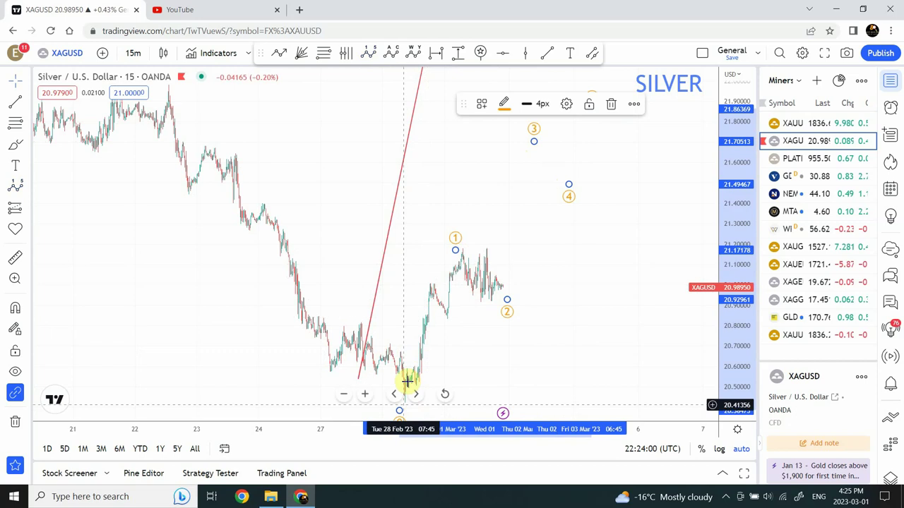
{"action": "left_click", "coordinate": [455, 350]}
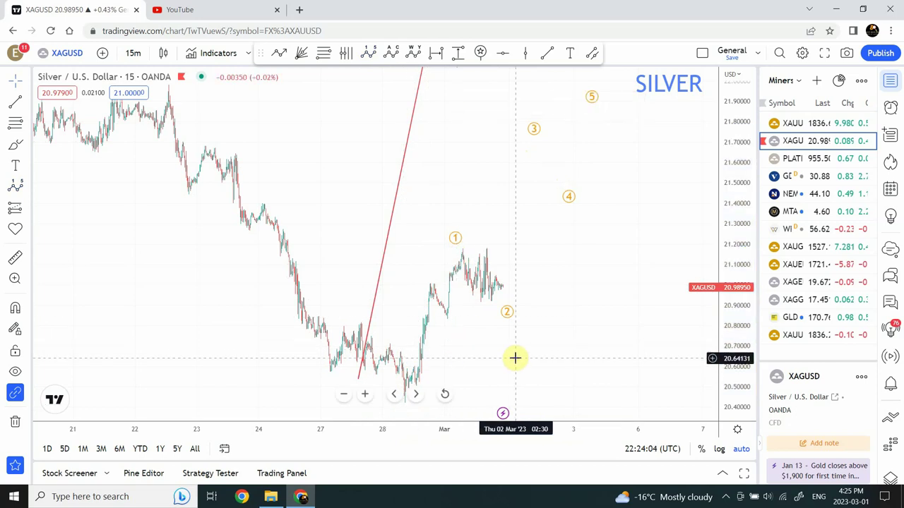
- Zoom the silver chart out until prices from early February are visible
{"action": "left_click", "coordinate": [345, 395]}
{"action": "left_click", "coordinate": [346, 396]}
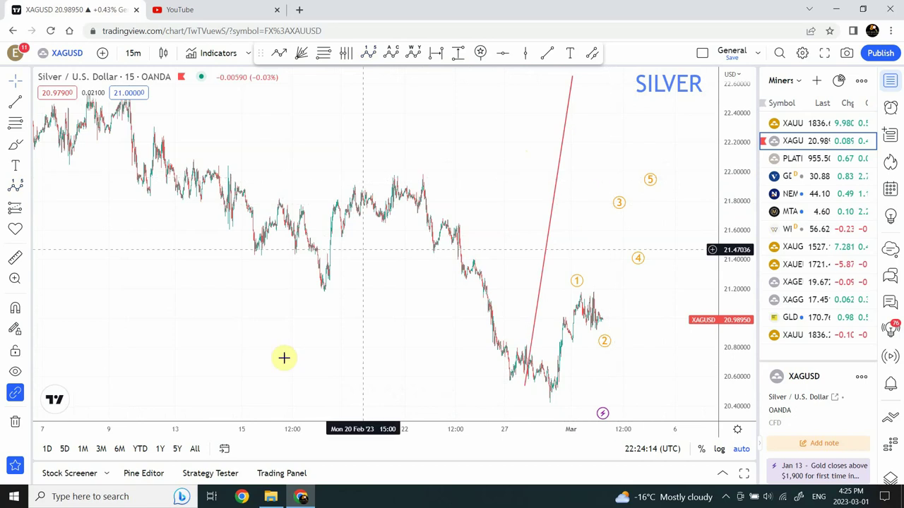
{"action": "mouse_move", "coordinate": [323, 383]}
{"action": "left_click", "coordinate": [341, 395]}
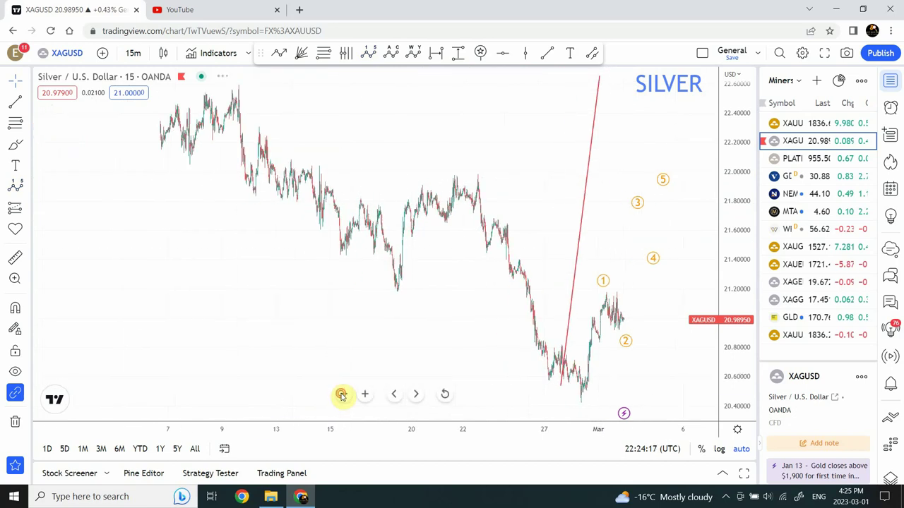
{"action": "scroll", "coordinate": [529, 331], "scroll_direction": "down", "scroll_amount": 2}
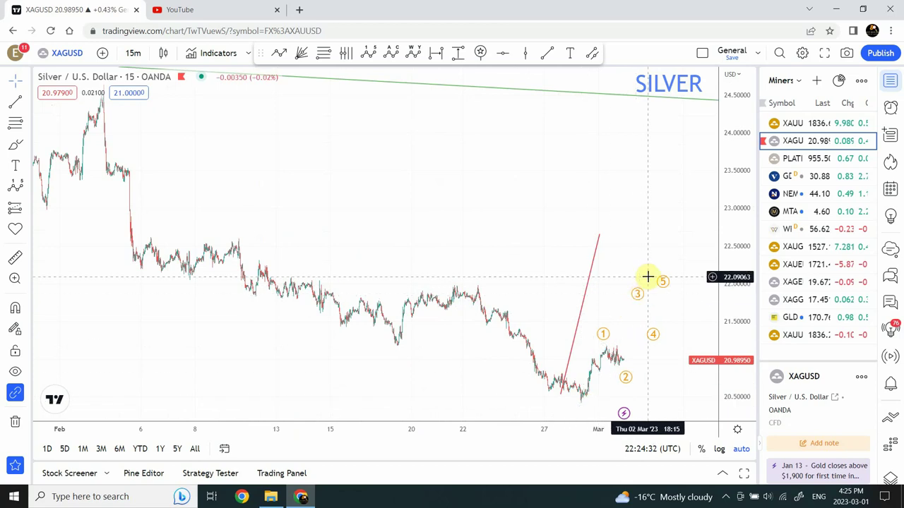
- Select XAUUSD in the watchlist to return to the gold chart
{"action": "left_click", "coordinate": [804, 121]}
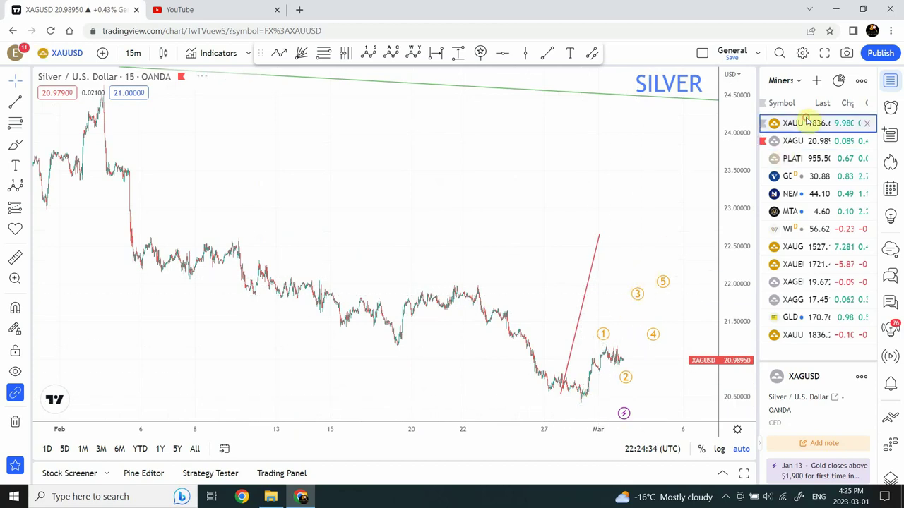